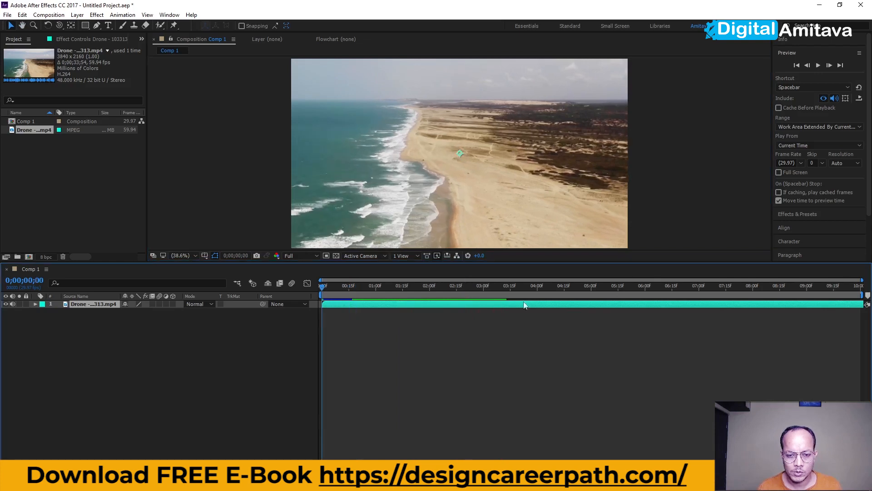
Shorten the work area to end at about 3:15 and play a preview of the drone clip
drag(863, 295, 509, 297)
key(space)
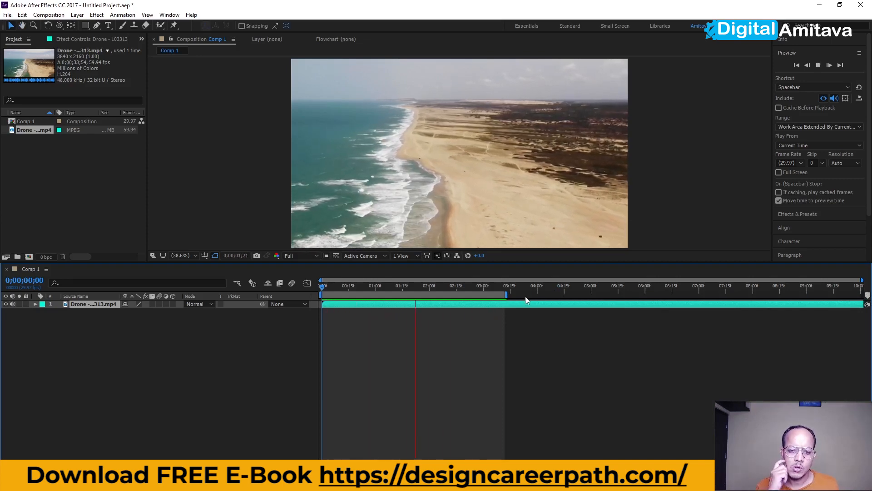
key(space)
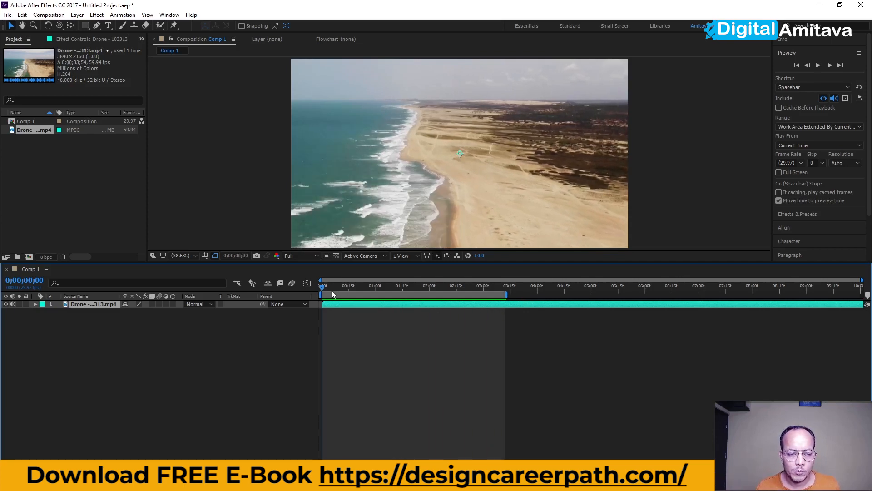
Create a new adjustment layer in the composition
right_click(179, 328)
mouse_move(204, 335)
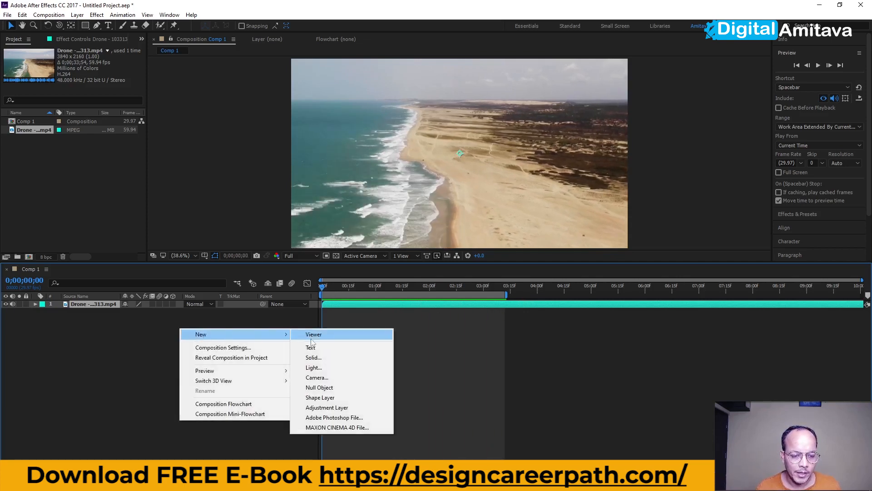
click(322, 408)
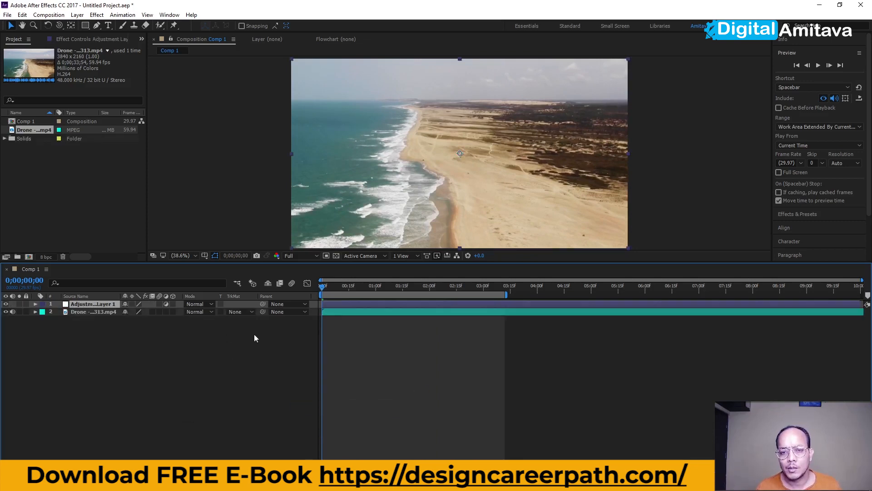
Apply the Hue/Saturation effect to the adjustment layer and set Master Saturation to -100
click(97, 14)
mouse_move(120, 81)
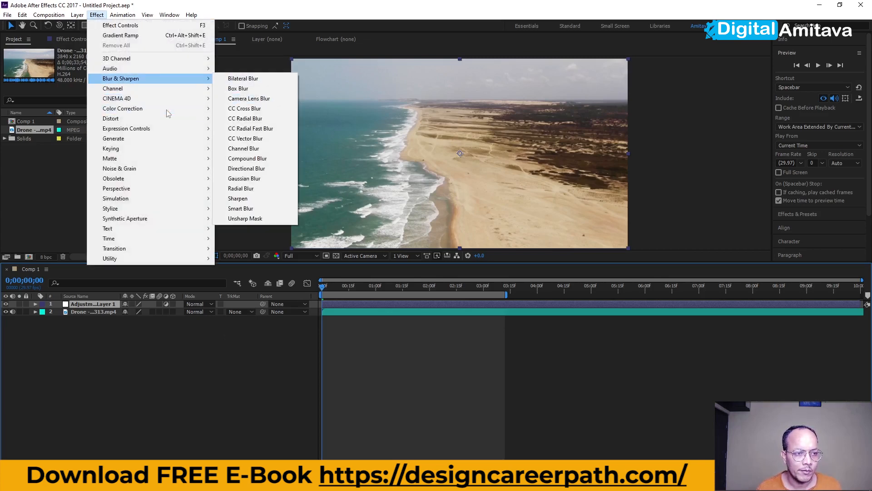
mouse_move(164, 110)
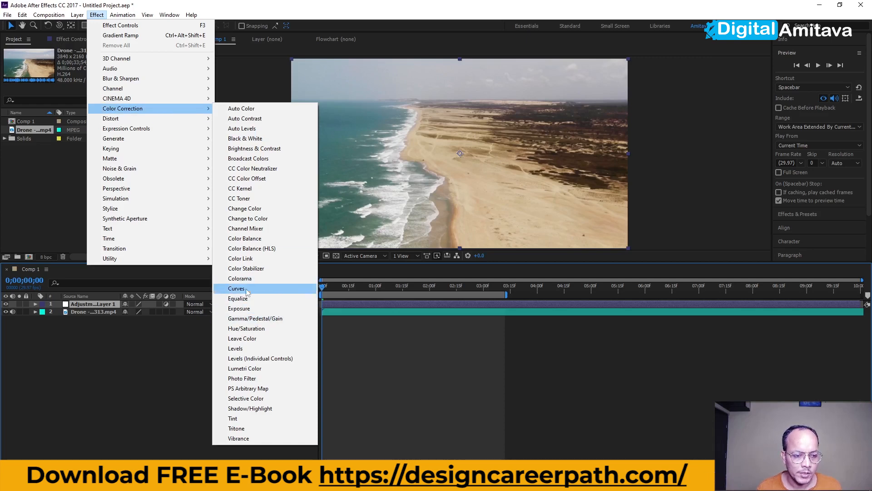
click(247, 328)
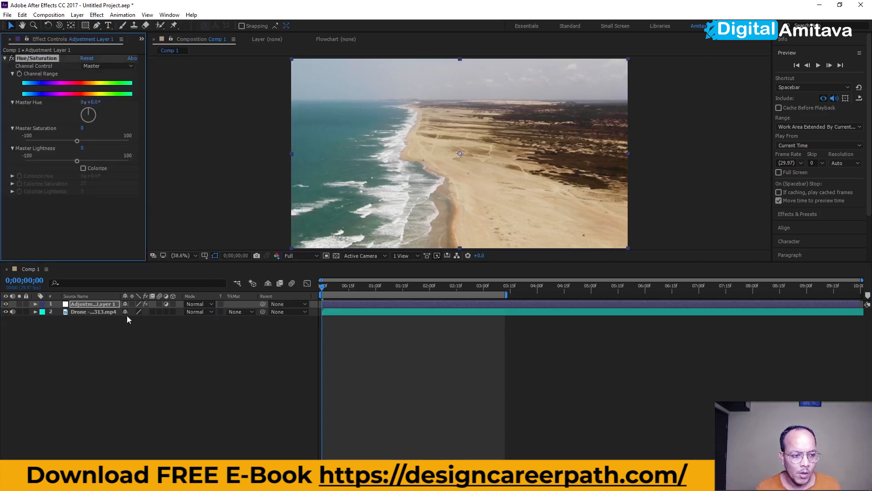
drag(77, 142, 1, 145)
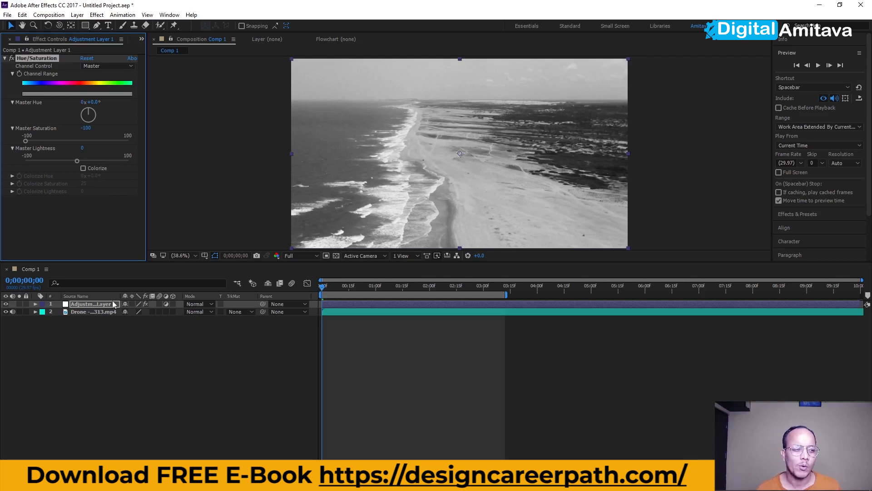
Toggle the adjustment layer's visibility on and off to compare the footage with and without the effect
click(6, 304)
click(7, 304)
click(6, 305)
click(7, 304)
click(5, 304)
click(6, 304)
click(6, 304)
click(6, 304)
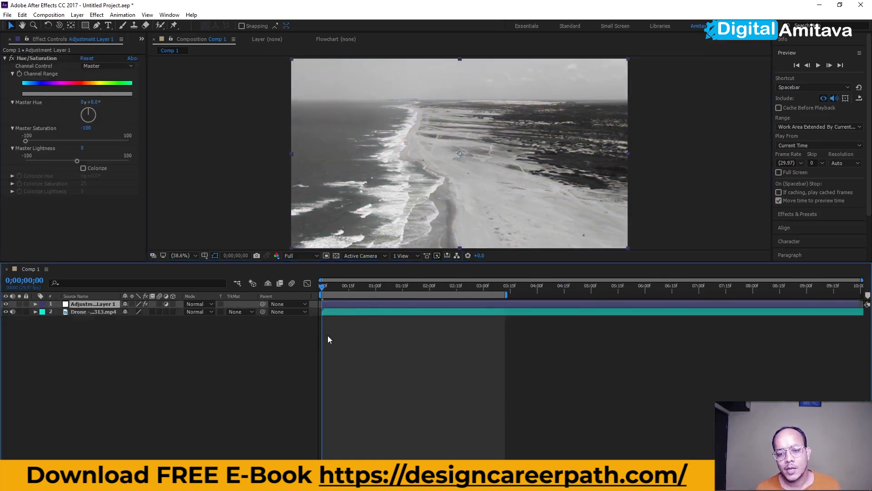
Import the Park - 119195 footage file into the project
click(110, 313)
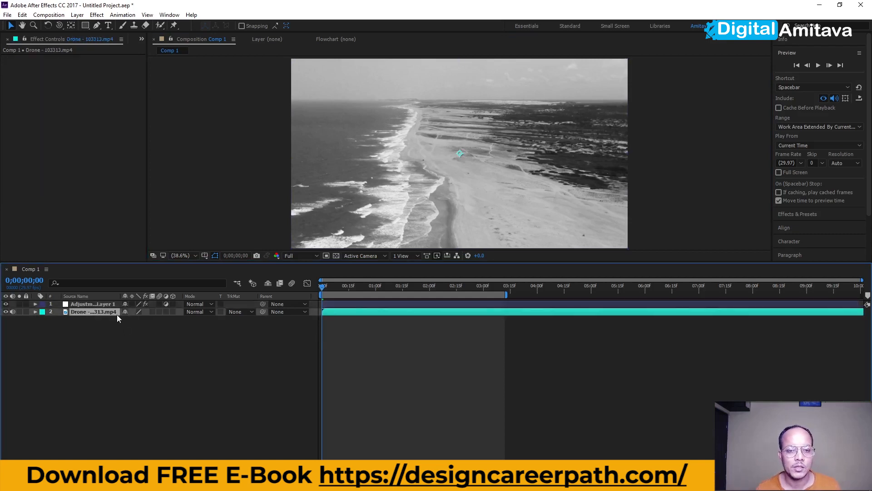
click(97, 337)
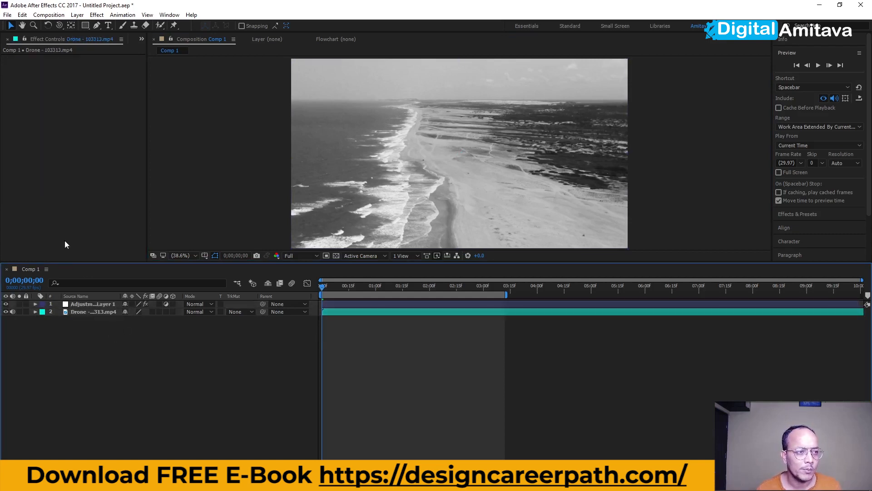
click(36, 41)
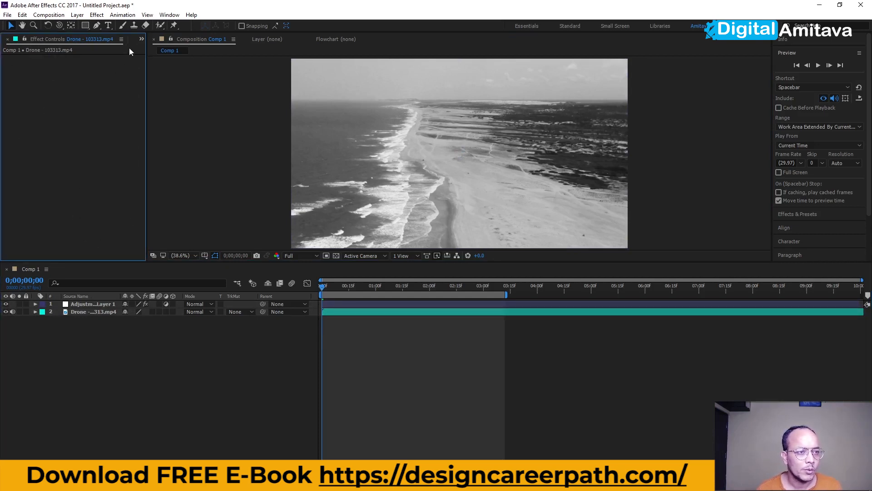
click(140, 40)
click(150, 51)
double_click(78, 169)
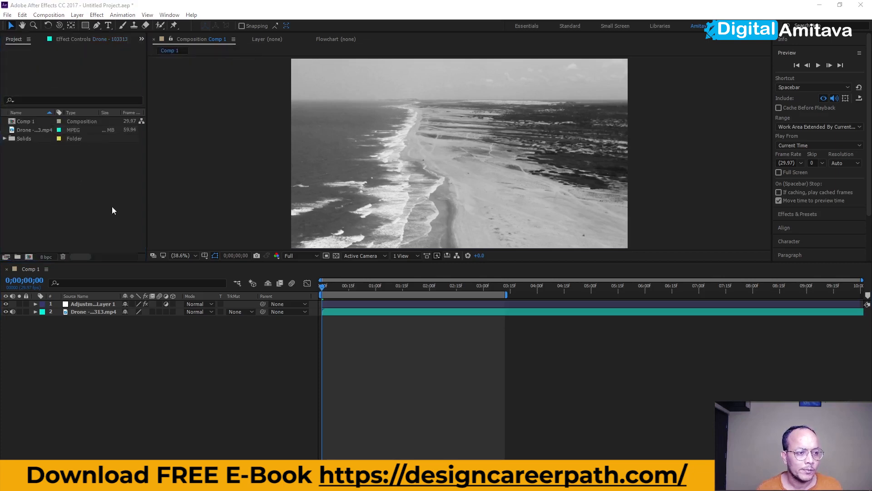
click(451, 131)
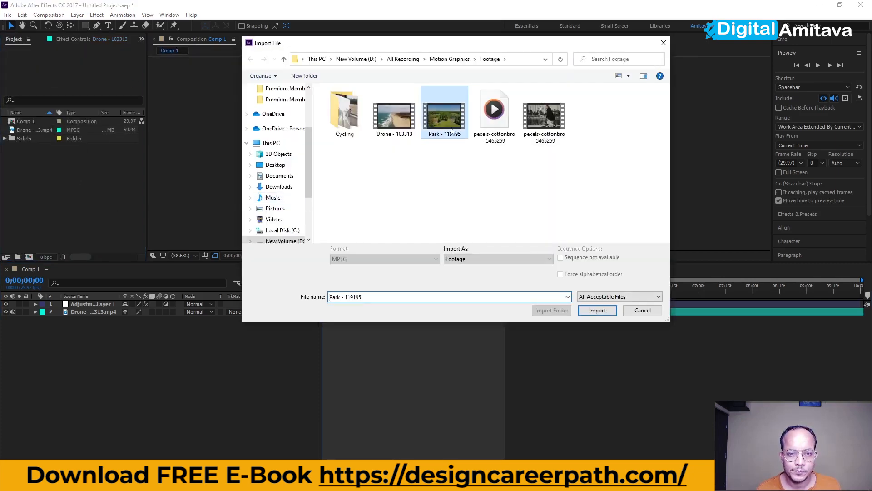
click(597, 310)
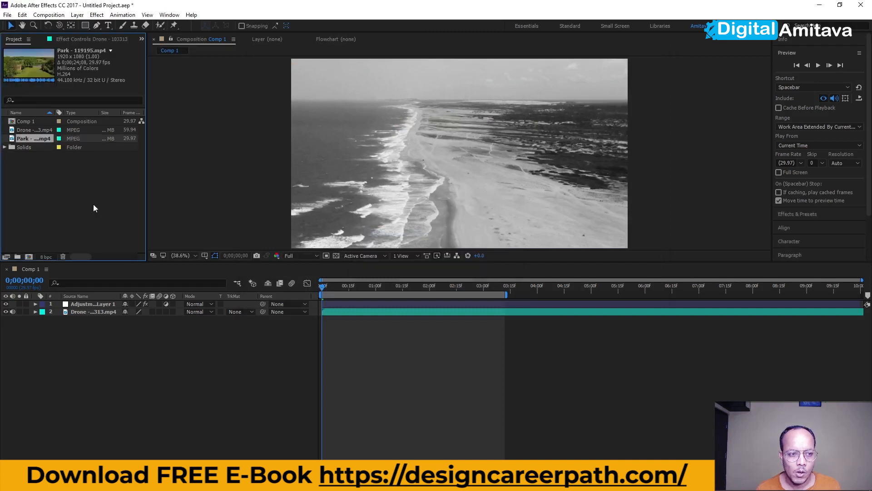
Add the Park footage to the composition below the drone layer and hide the drone layer
drag(19, 139, 68, 323)
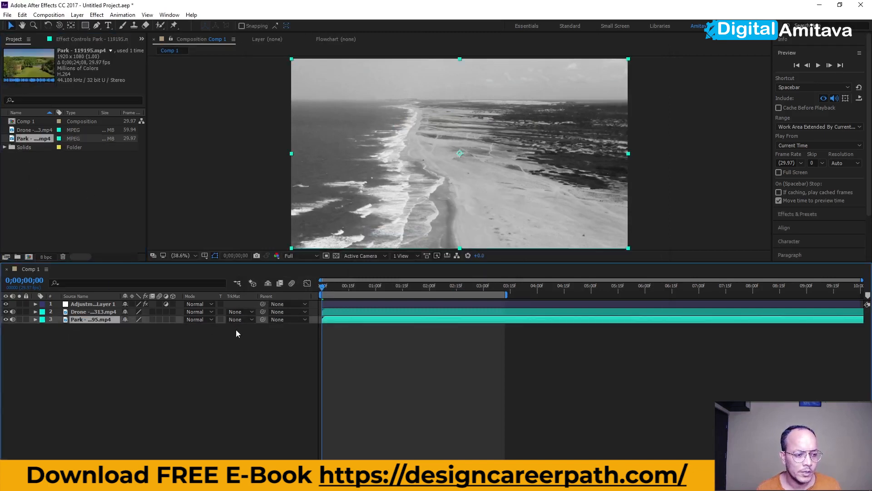
click(5, 312)
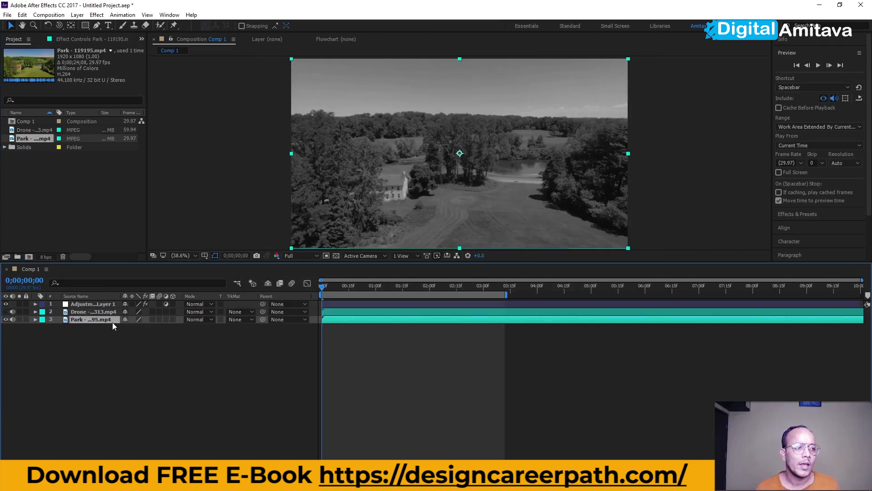
click(34, 132)
right_click(34, 132)
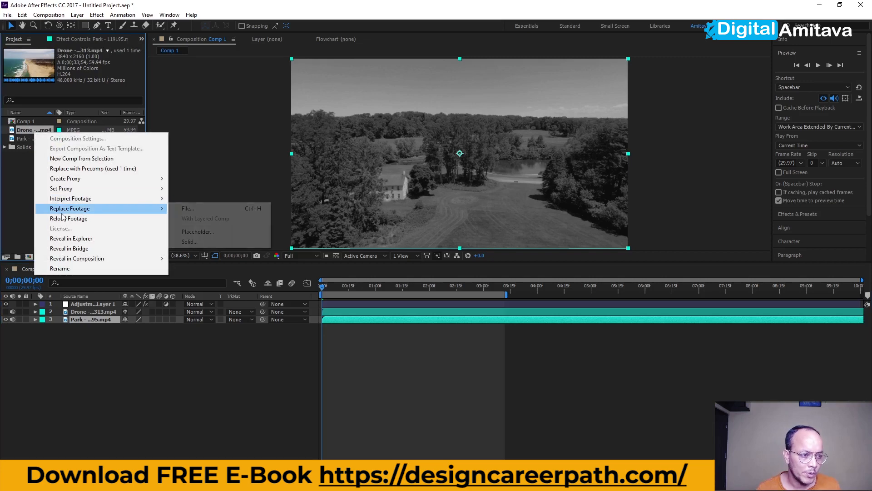
click(23, 198)
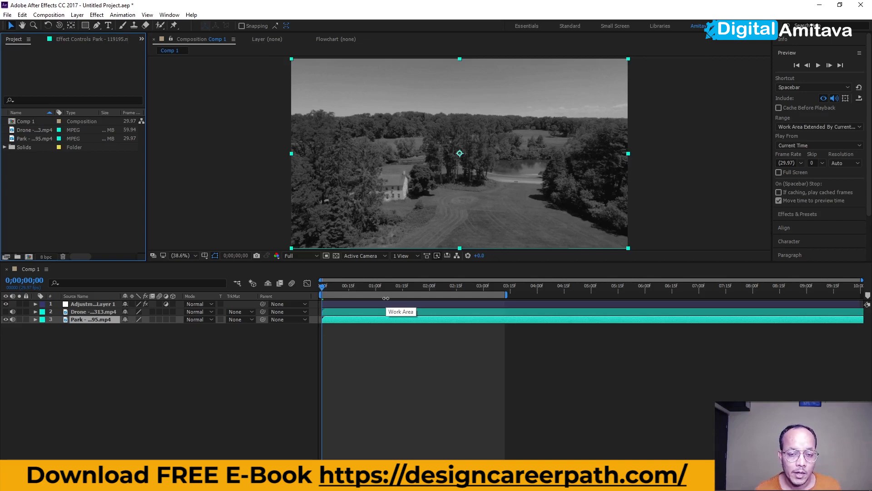
Draw an elliptical mask on the adjustment layer around the centre of the park scene
click(81, 304)
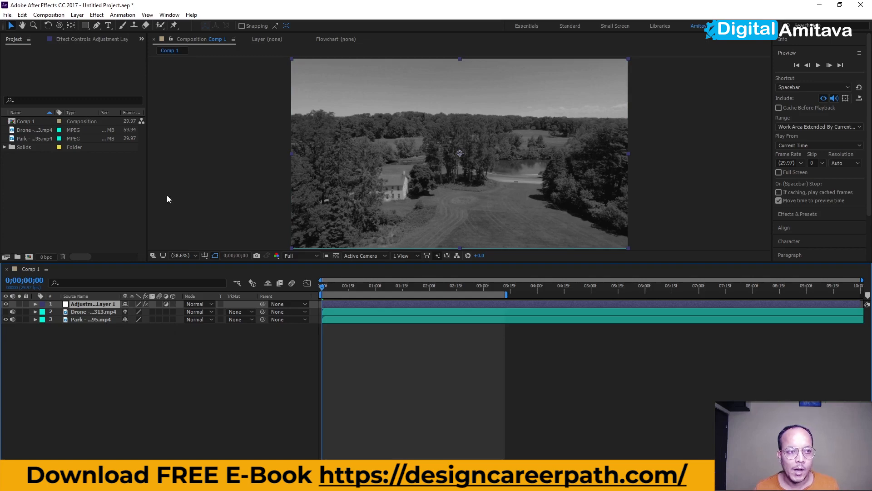
click(85, 26)
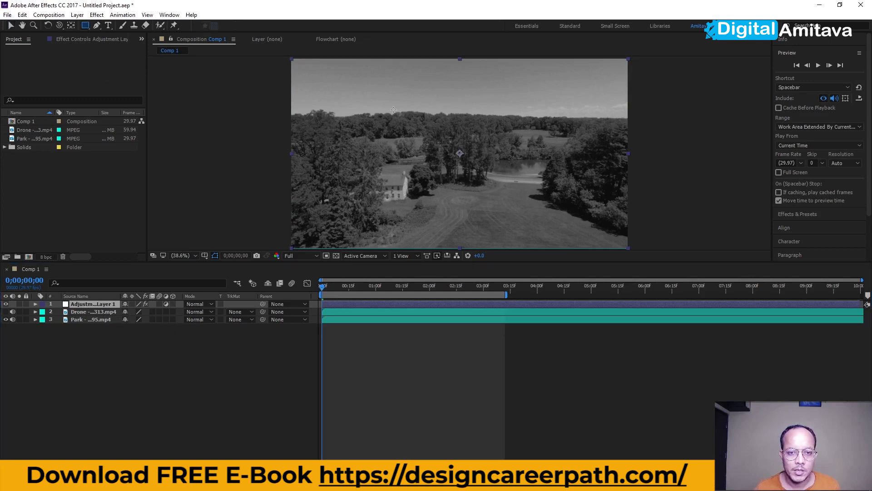
drag(85, 26, 117, 43)
drag(396, 114, 524, 224)
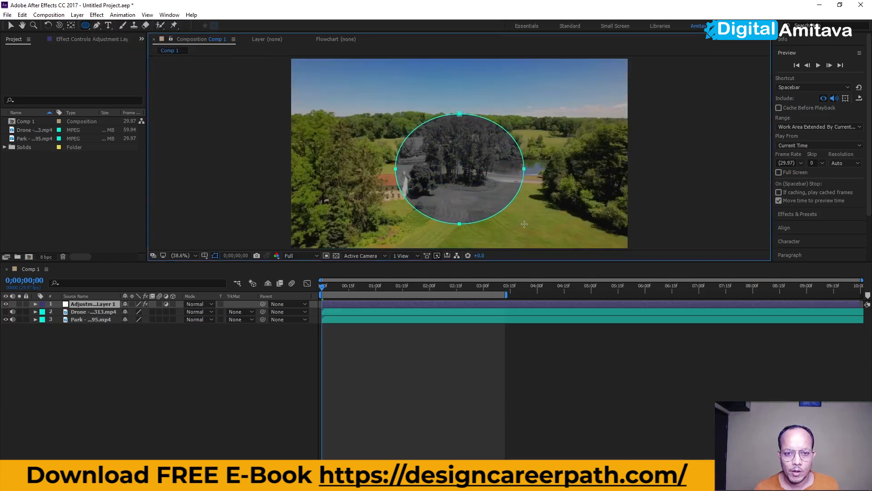
Set the mask's feather to 118 pixels
click(51, 319)
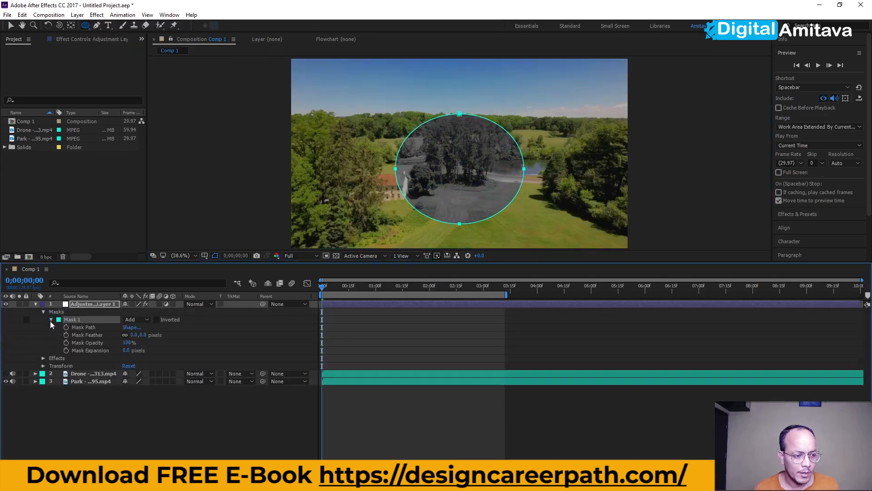
drag(135, 335, 180, 328)
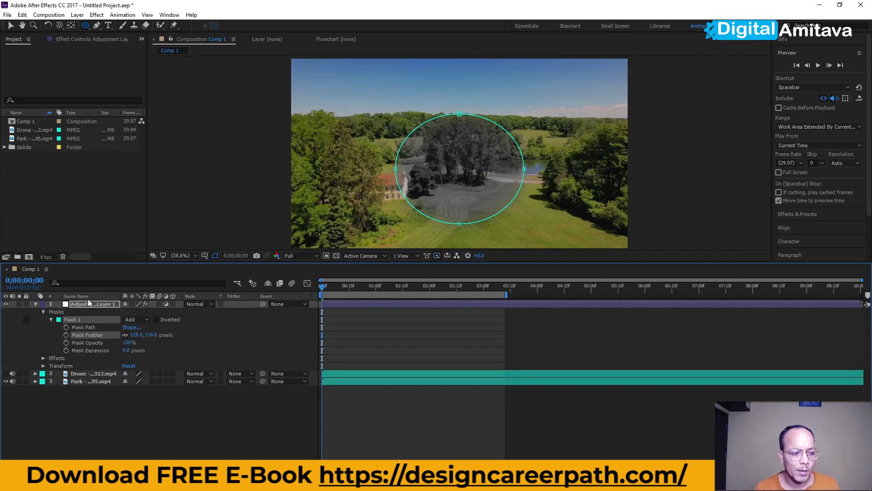
click(9, 27)
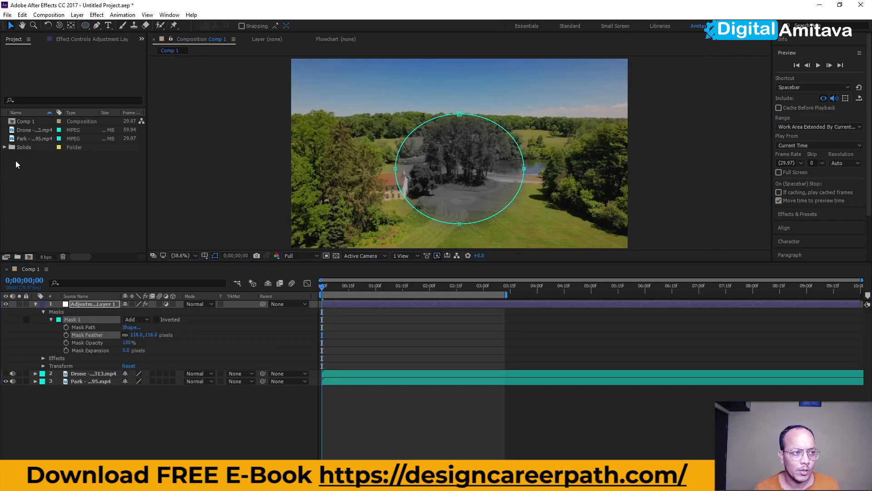
click(170, 399)
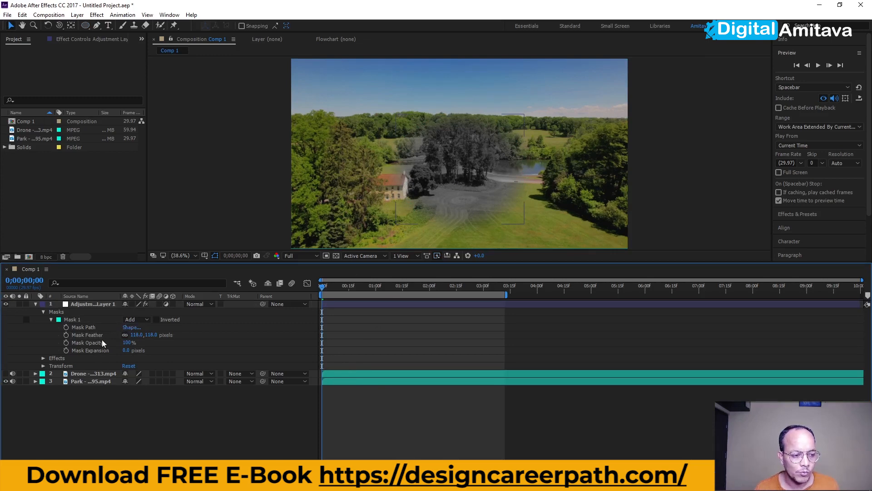
click(84, 327)
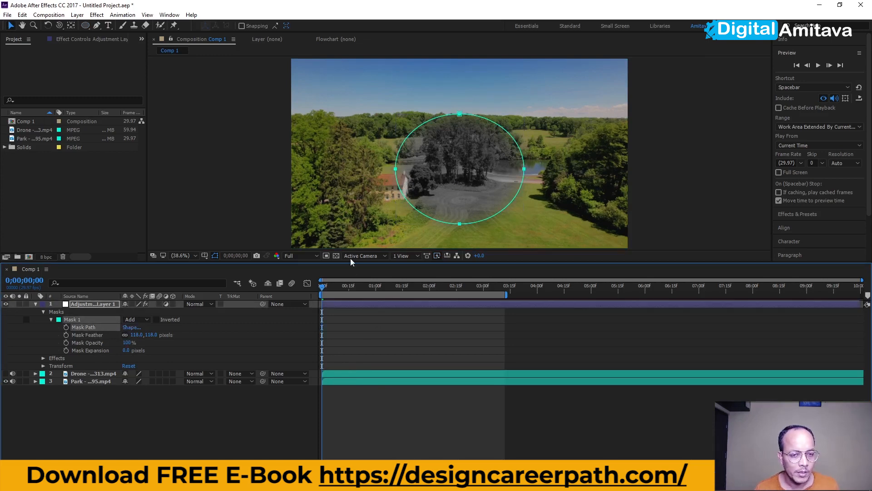
click(460, 170)
click(78, 329)
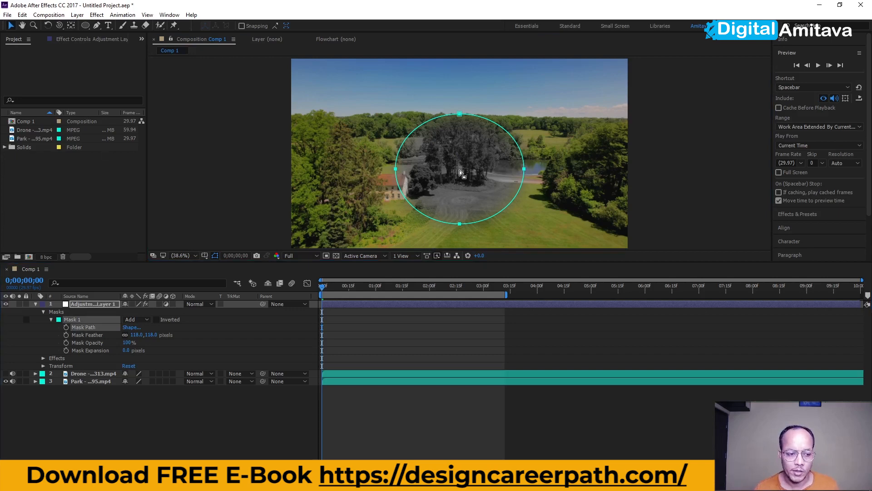
click(35, 304)
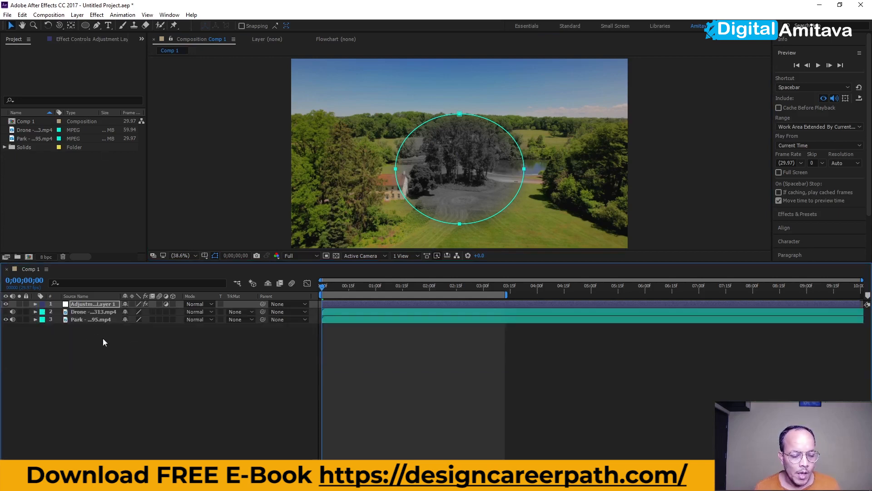
Show the drone layer again and move the elliptical mask upward over the beach
click(5, 312)
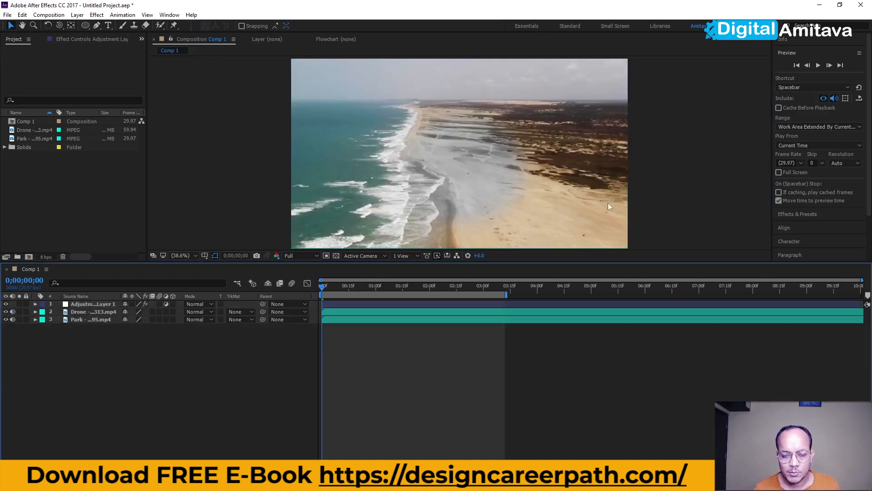
click(455, 186)
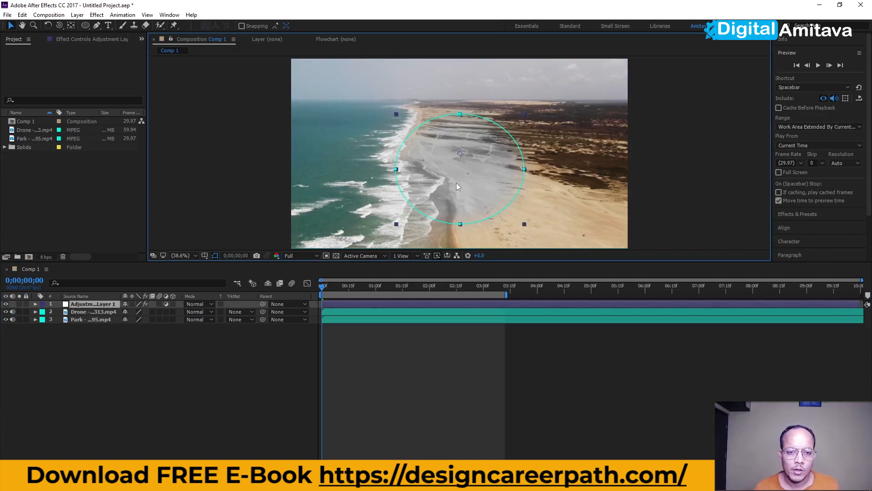
drag(466, 184, 474, 154)
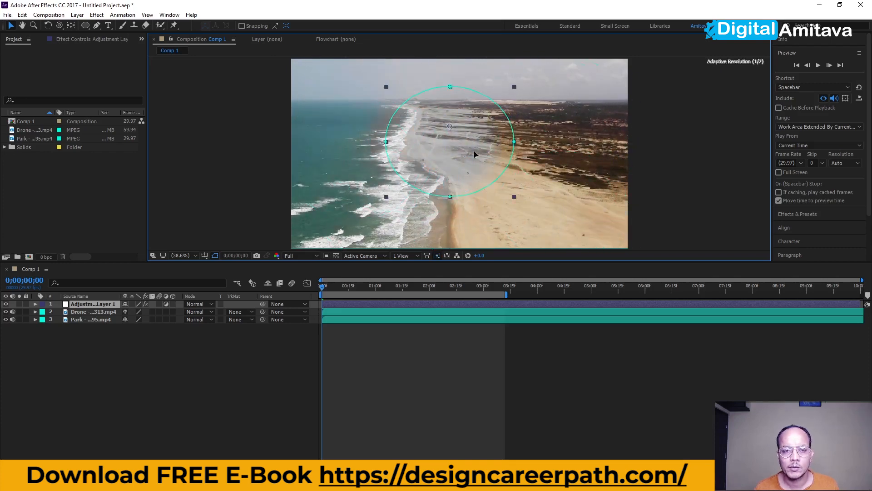
key(ctrl+z)
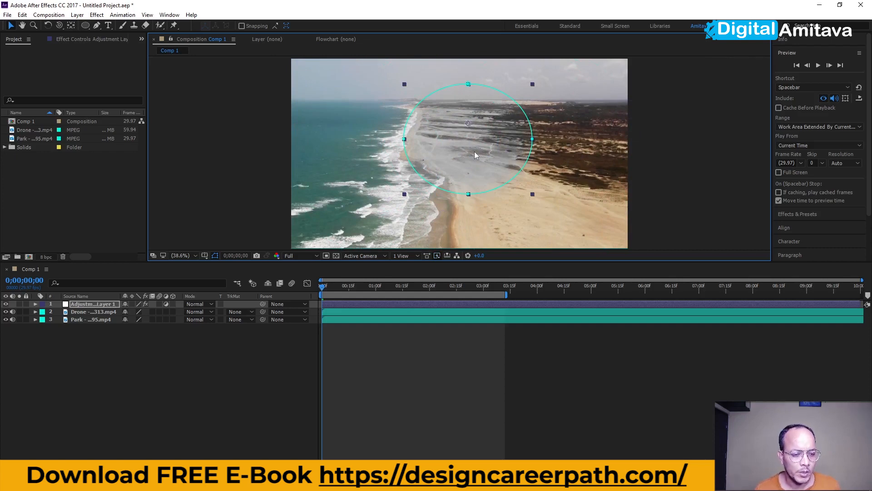
click(287, 331)
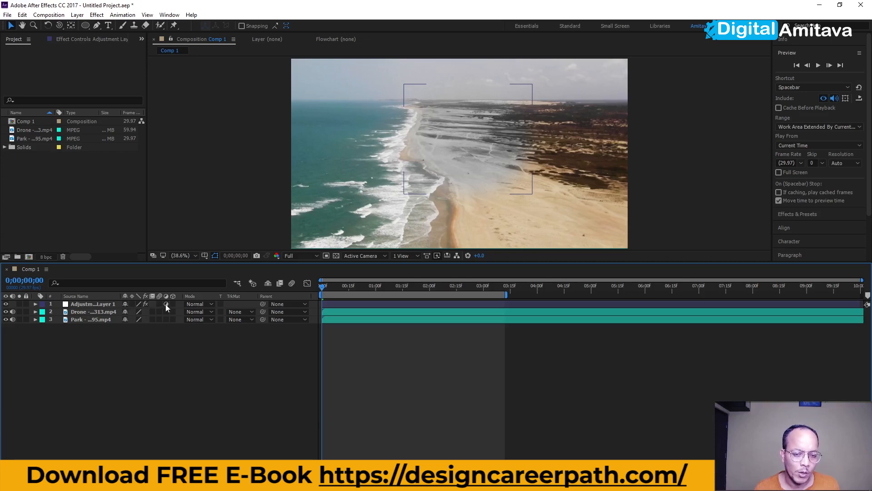
right_click(142, 359)
click(125, 358)
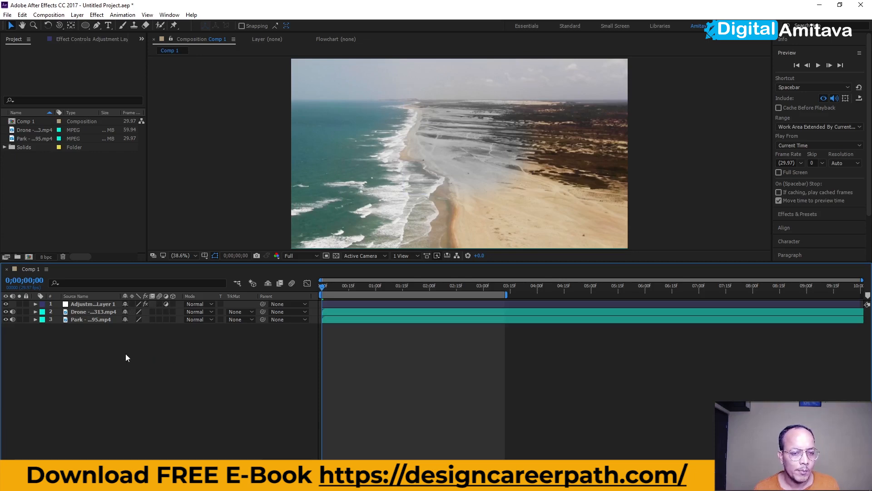
Hide the adjustment layer and draw a yellow rectangle shape layer over the upper middle of the beach
click(6, 303)
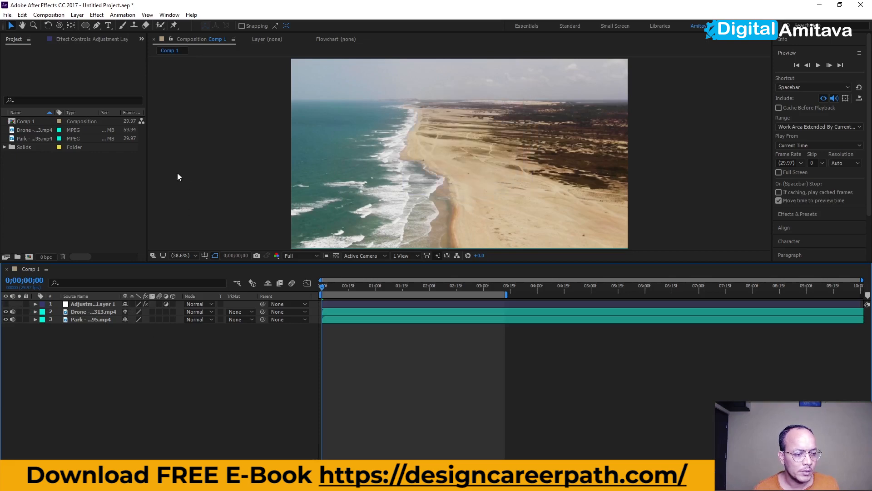
drag(84, 26, 105, 27)
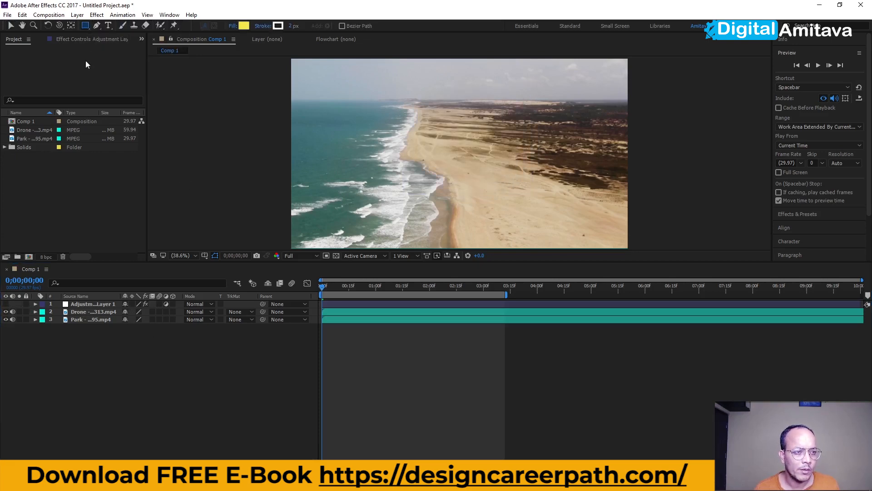
drag(423, 106, 557, 205)
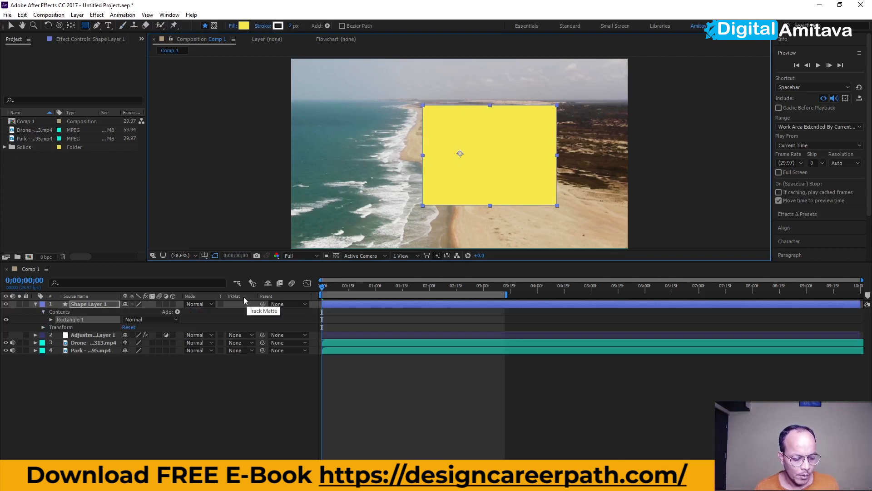
Centre the shape layer's anchor point within the rectangle and turn the shape layer into an adjustment layer
key(a)
click(87, 312)
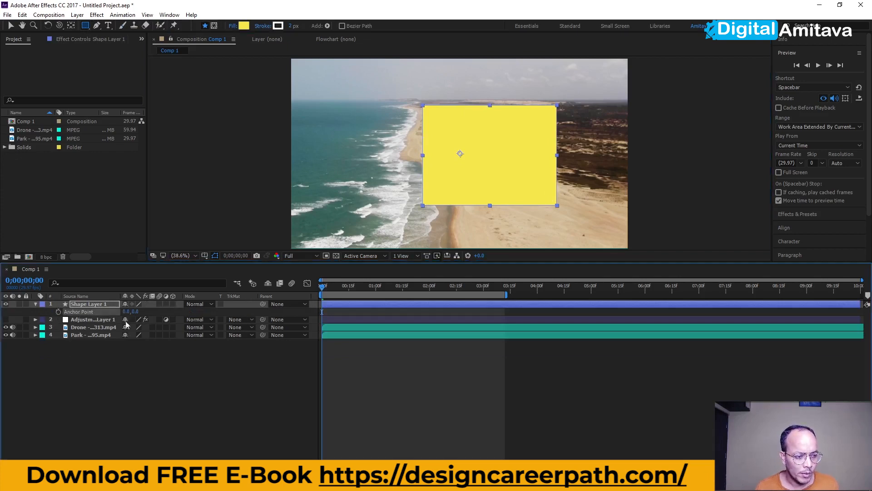
key(ctrl+alt+Home)
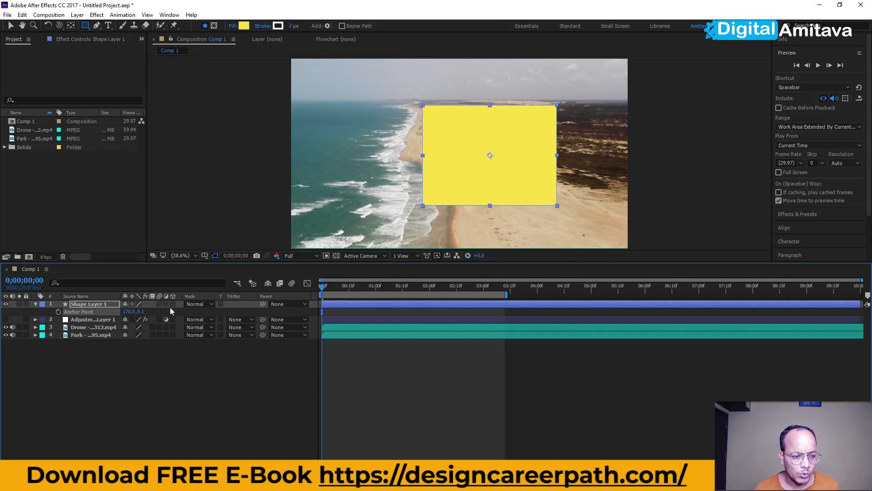
click(165, 304)
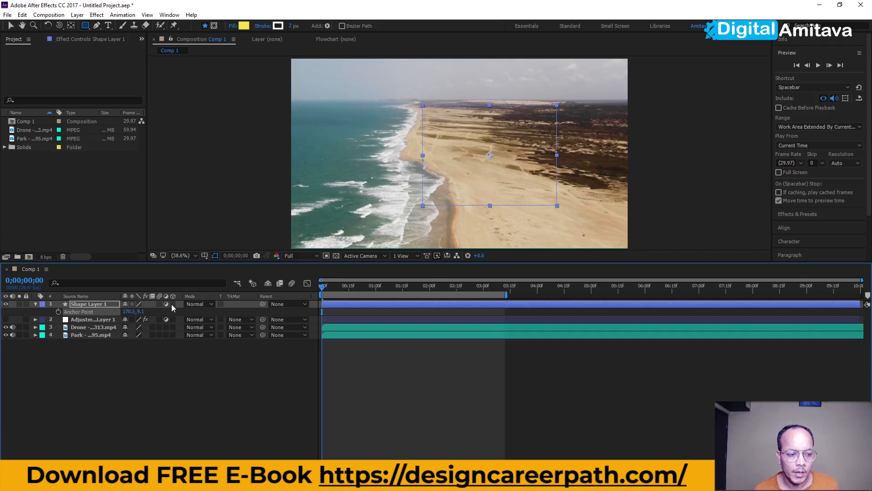
Apply Gaussian Blur to the shape layer and set its blurriness to 32.7
click(103, 17)
mouse_move(126, 79)
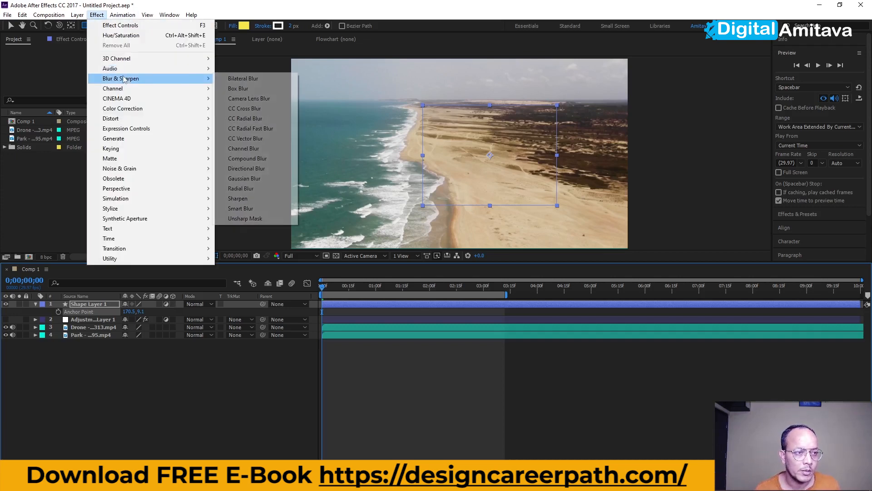
click(246, 178)
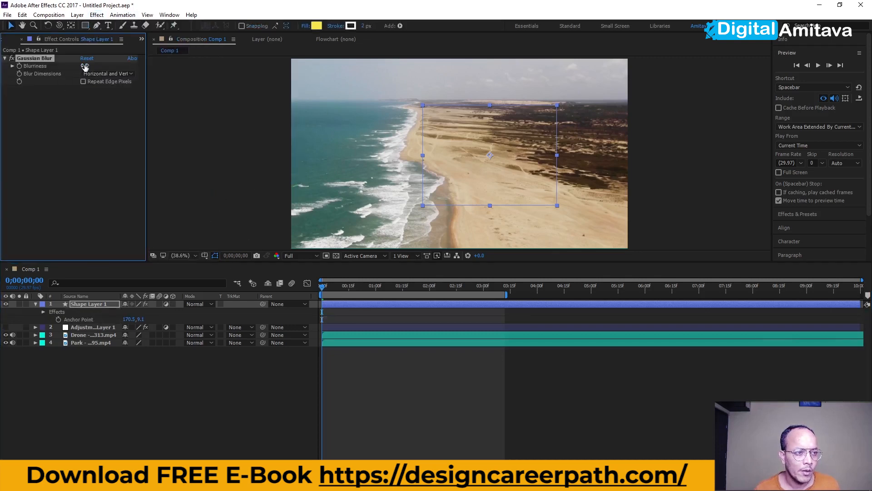
drag(84, 65, 239, 72)
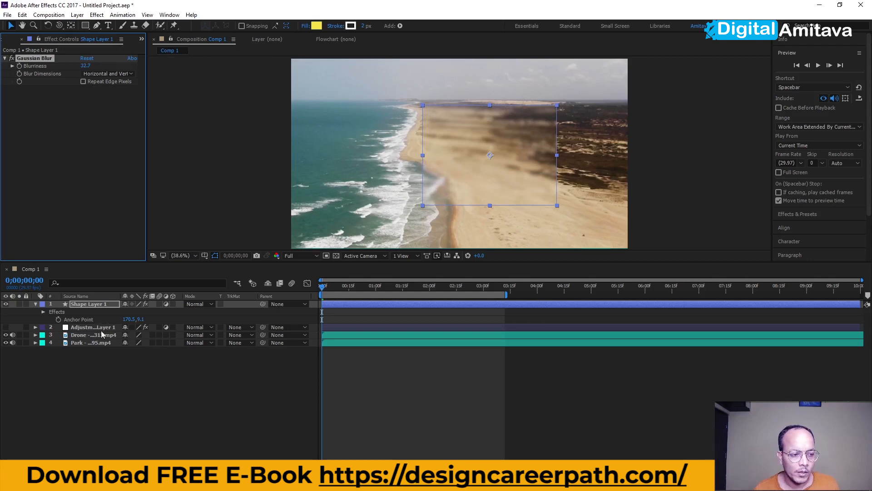
Move the blurring rectangle upward toward the horizon and collapse the shape layer
click(91, 326)
click(92, 305)
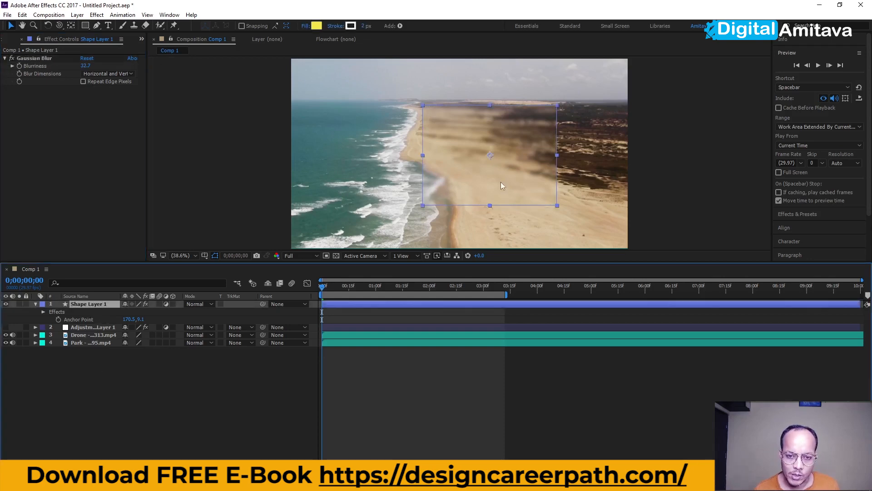
drag(473, 184, 496, 163)
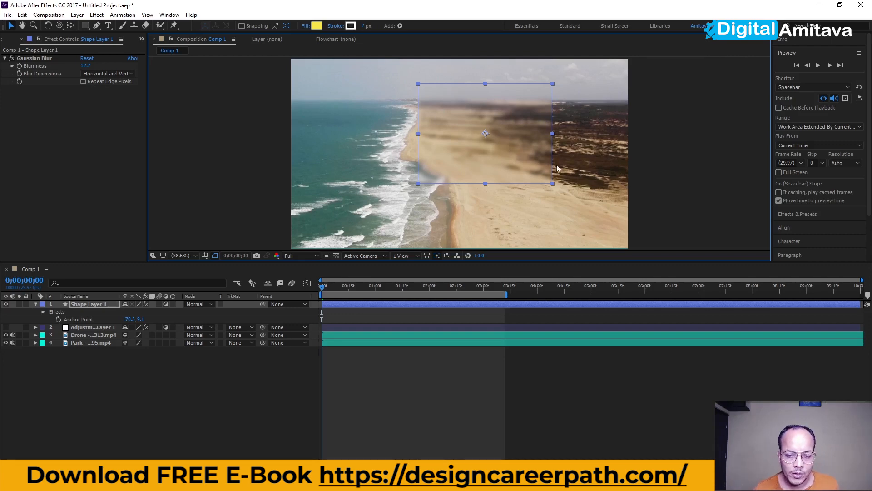
click(35, 304)
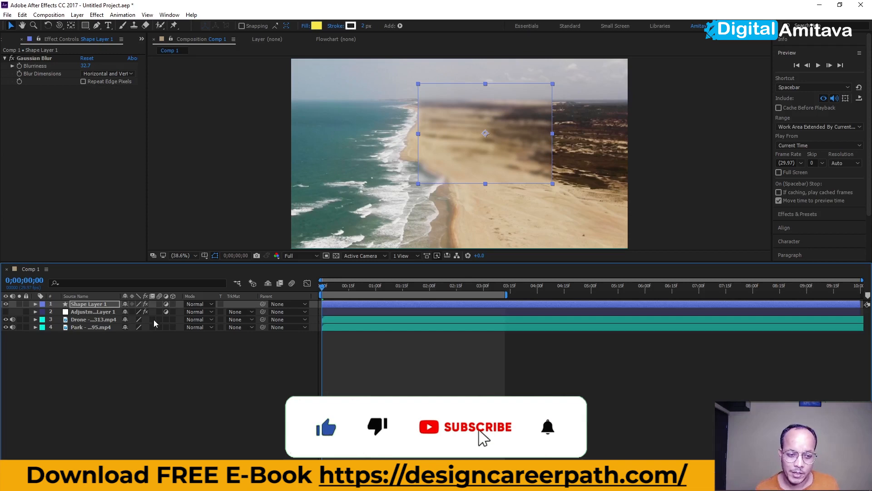
click(137, 374)
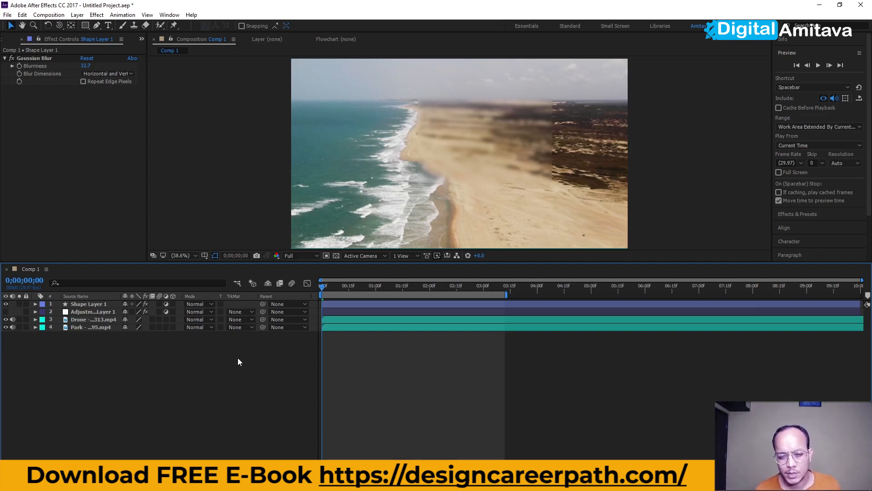
Create a new composition from the Project panel
right_click(58, 171)
click(32, 159)
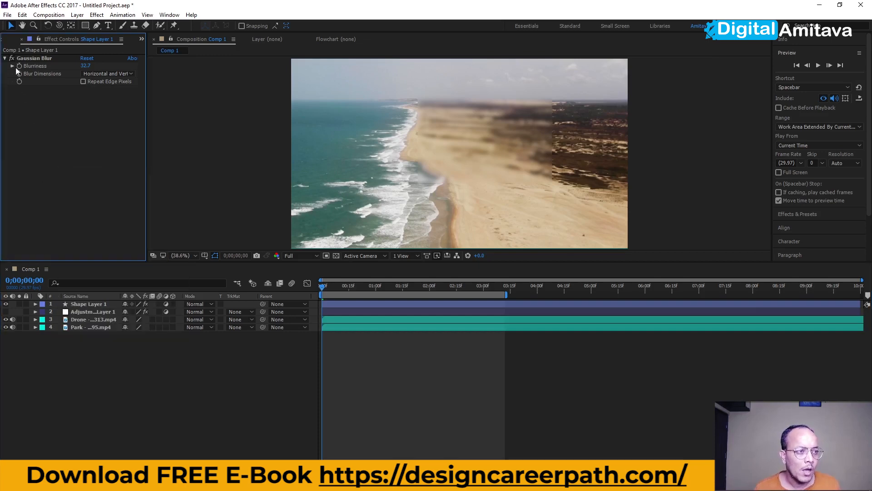
click(141, 40)
click(164, 50)
right_click(48, 171)
click(82, 177)
click(476, 293)
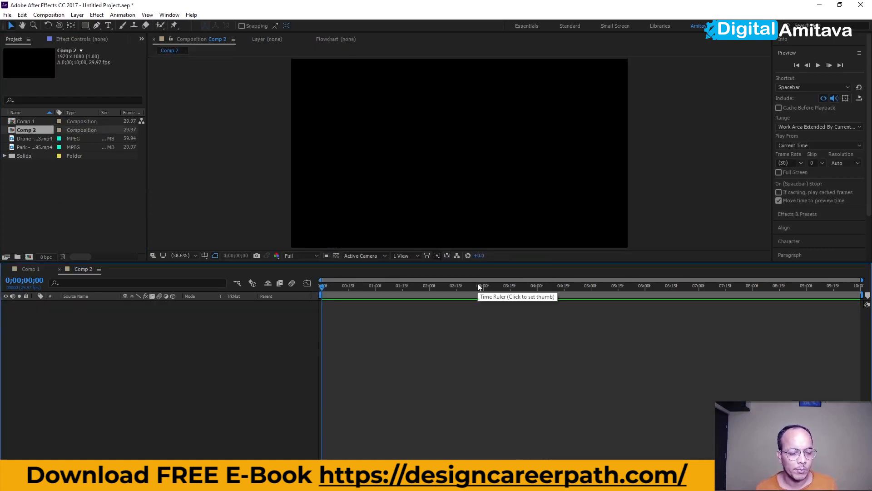
Import the four ball PNG images from the Ball folder inside Motion Graphics
double_click(64, 222)
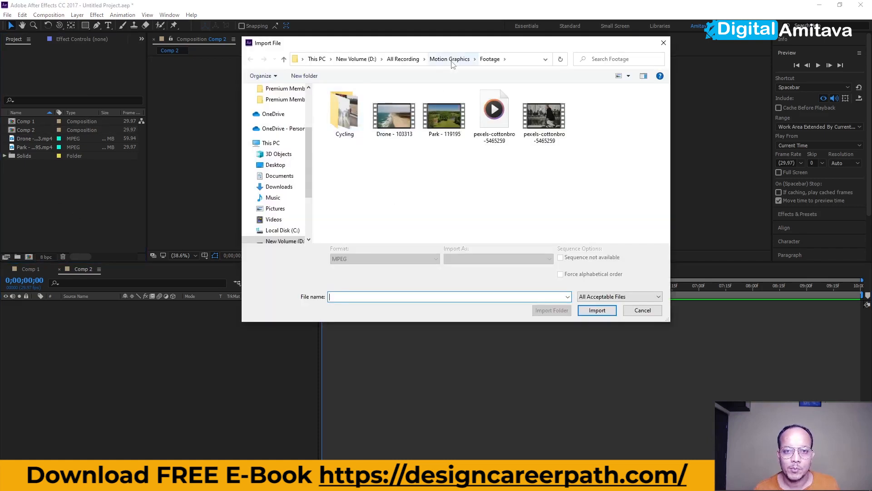
click(450, 58)
double_click(343, 131)
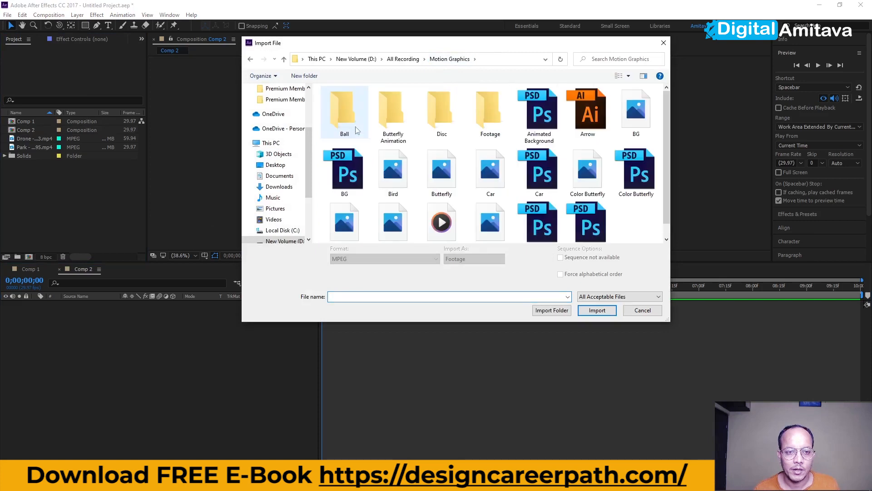
double_click(347, 115)
drag(520, 152, 313, 175)
click(597, 310)
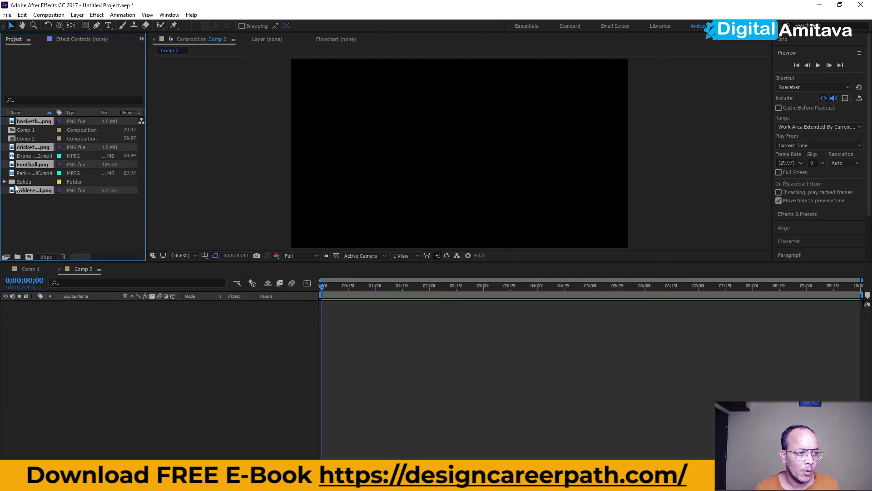
Add all four ball images to the new composition as layers
drag(11, 192, 85, 377)
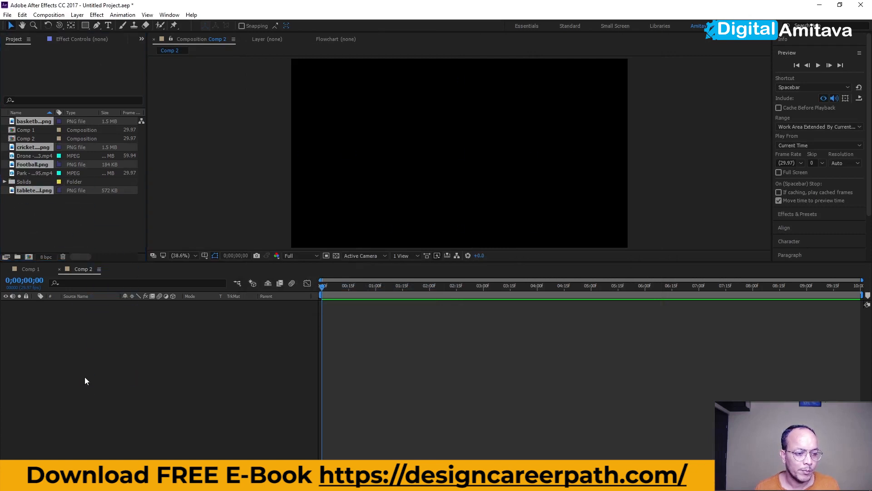
click(194, 373)
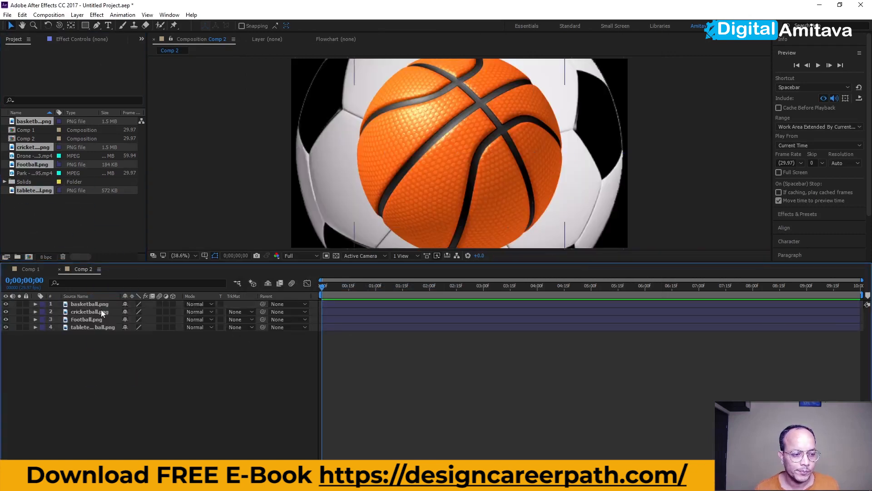
Scale the basketball layer to 12% and the cricket ball layer to 13%
click(78, 304)
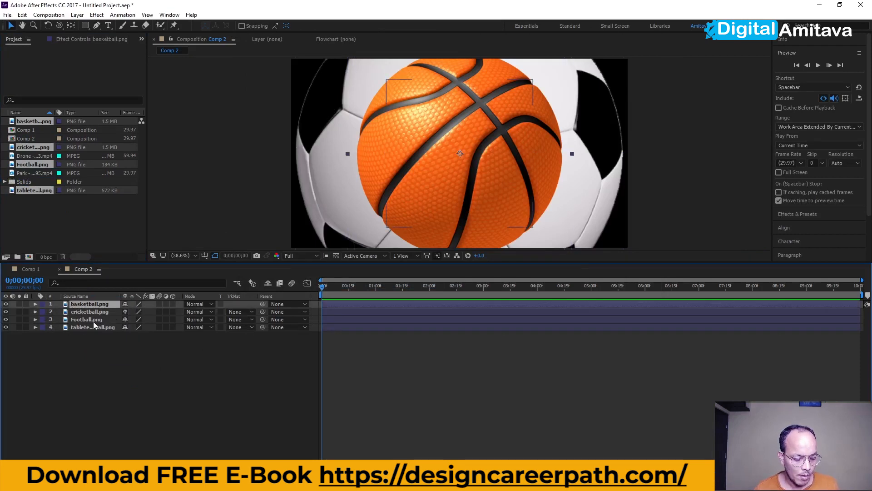
key(s)
drag(136, 311, 98, 319)
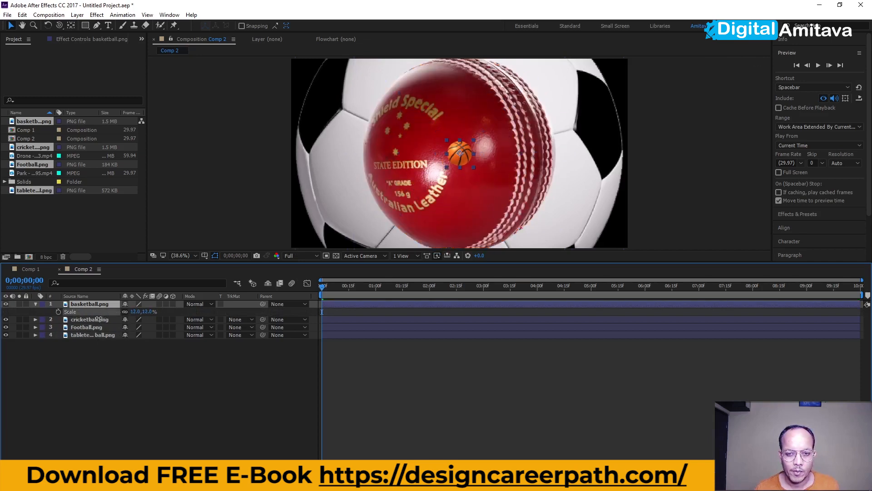
click(98, 319)
key(s)
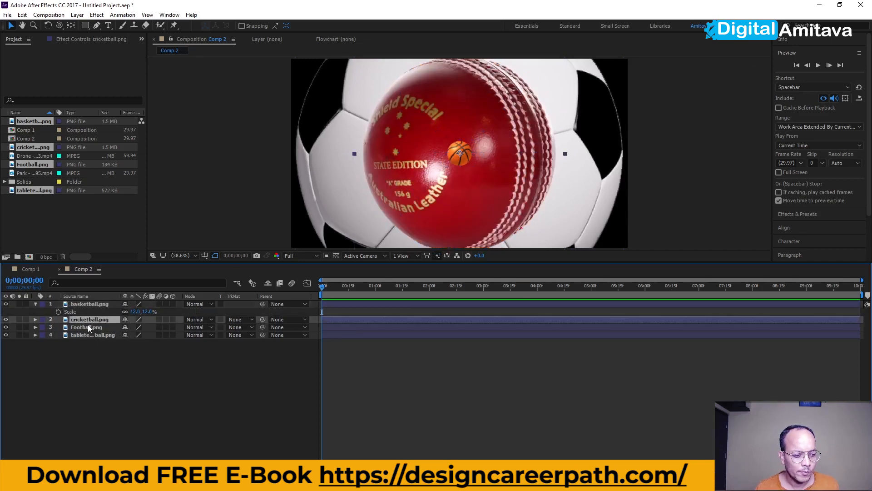
drag(137, 326, 98, 327)
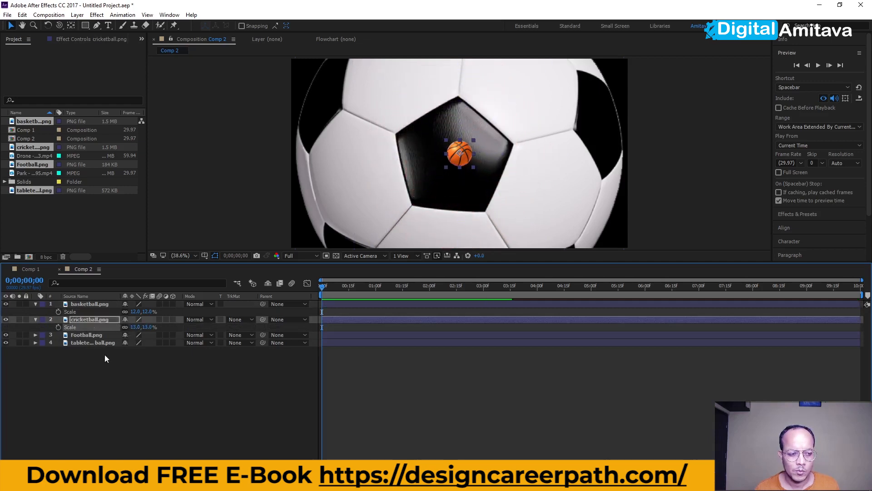
Scale the football layer to 8% and the table tennis ball layer to 18%
click(93, 335)
key(s)
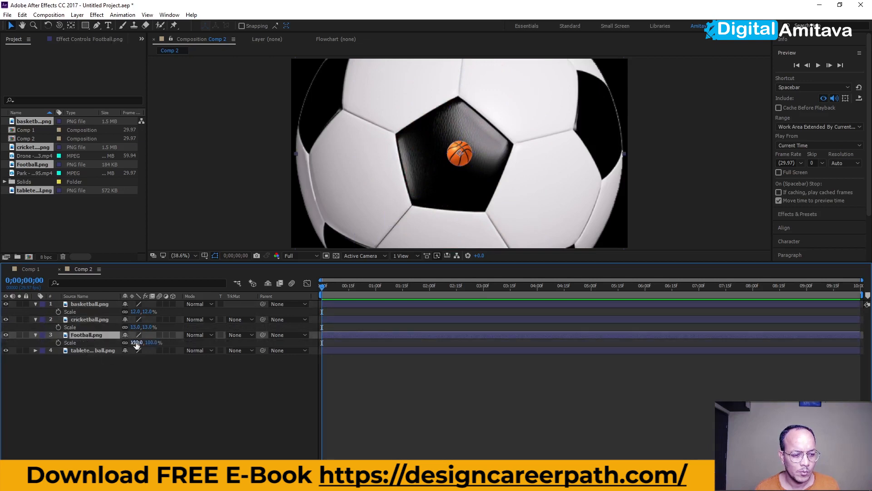
drag(135, 342, 96, 343)
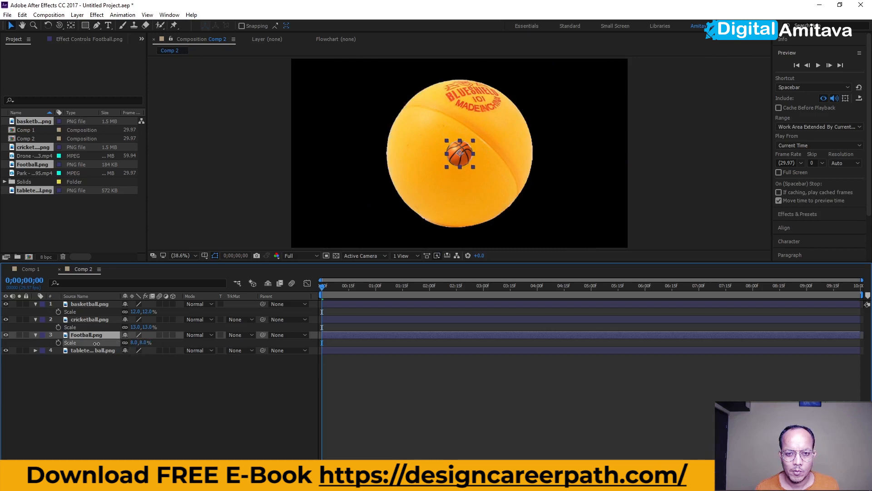
click(90, 350)
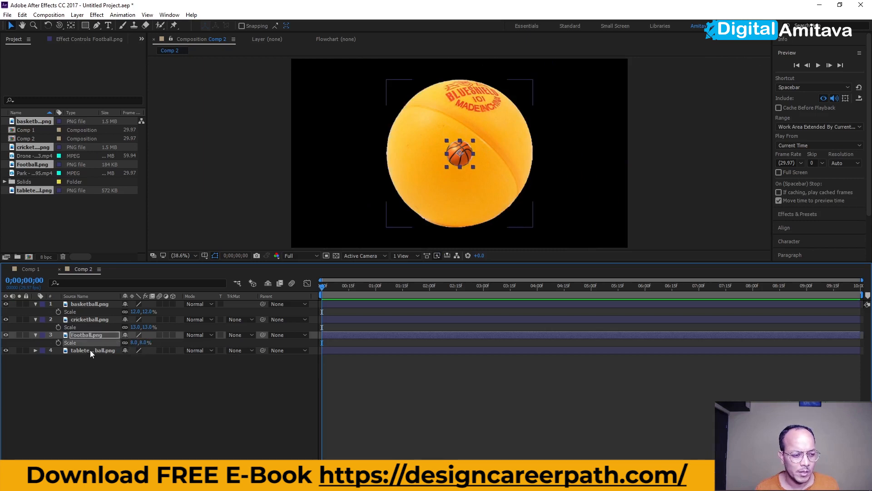
key(s)
drag(136, 358, 99, 357)
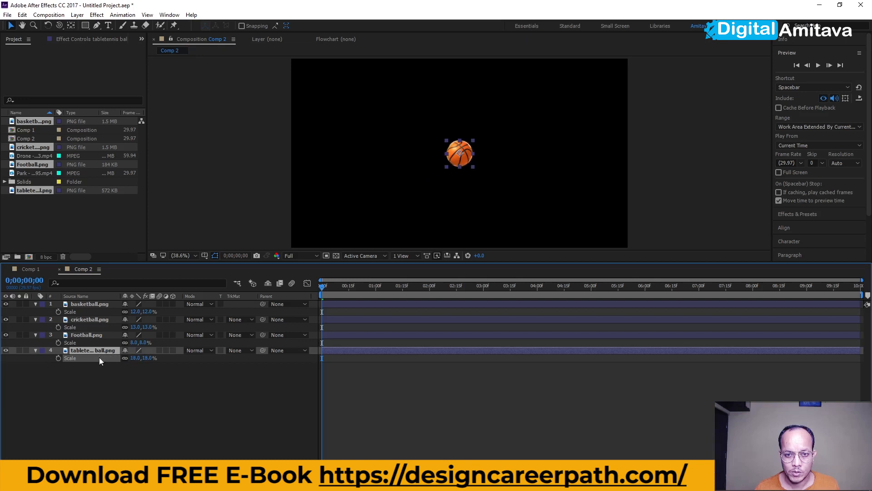
Move the cricket ball down below the centre of the frame
click(95, 399)
drag(457, 149, 430, 201)
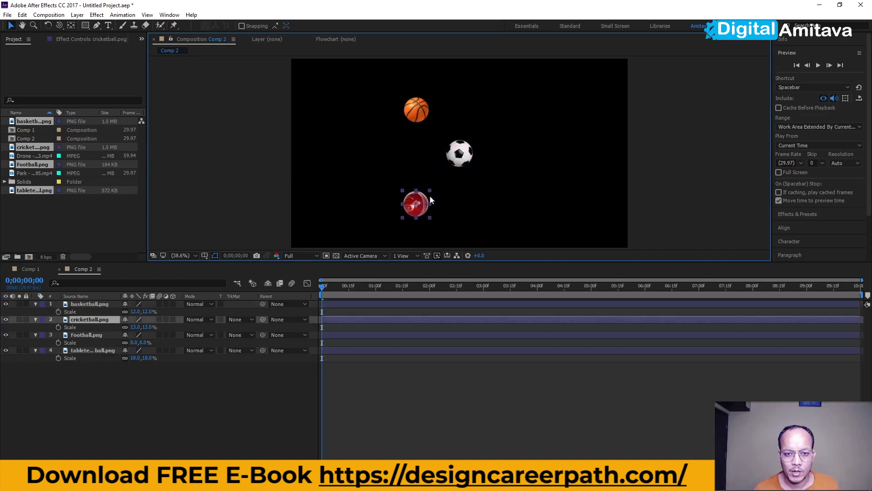